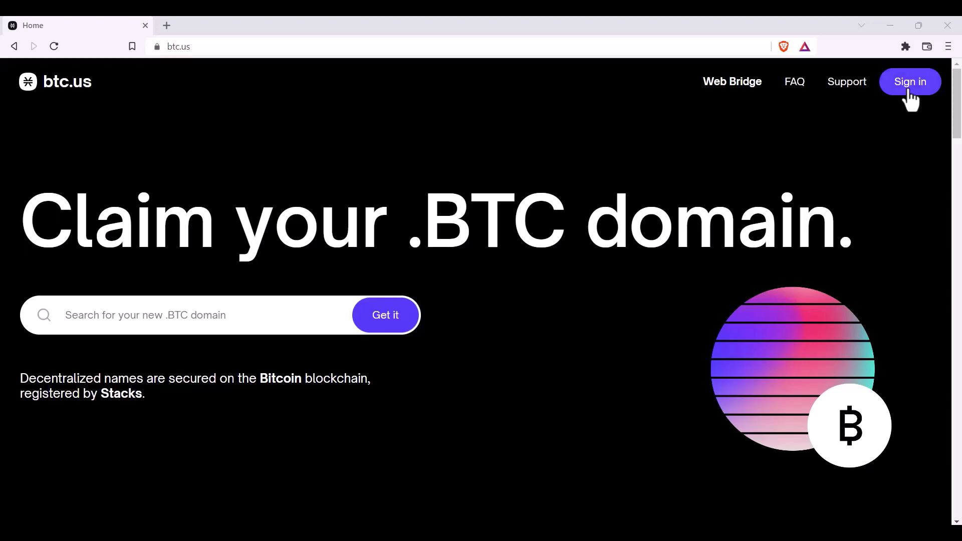
Connect btc.us to Hiro Wallet using Account 1.
click(910, 85)
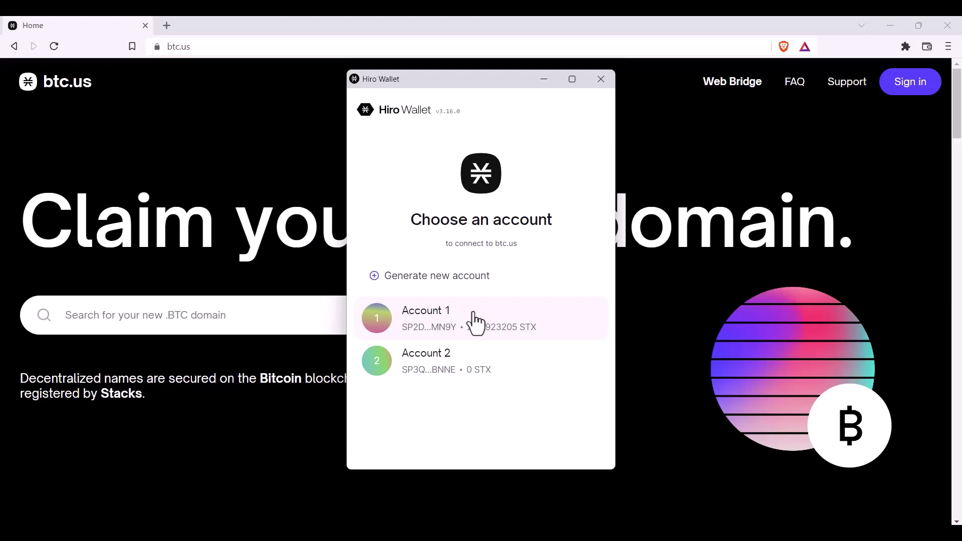
click(475, 322)
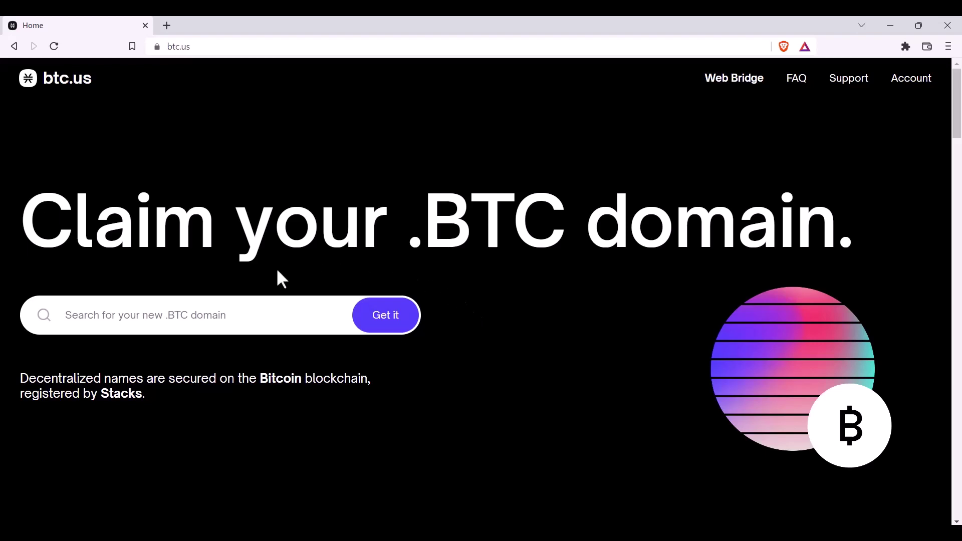
Search 'test' (taken), clear it, then search the available name gammahelpvideos.
click(99, 319)
text(test)
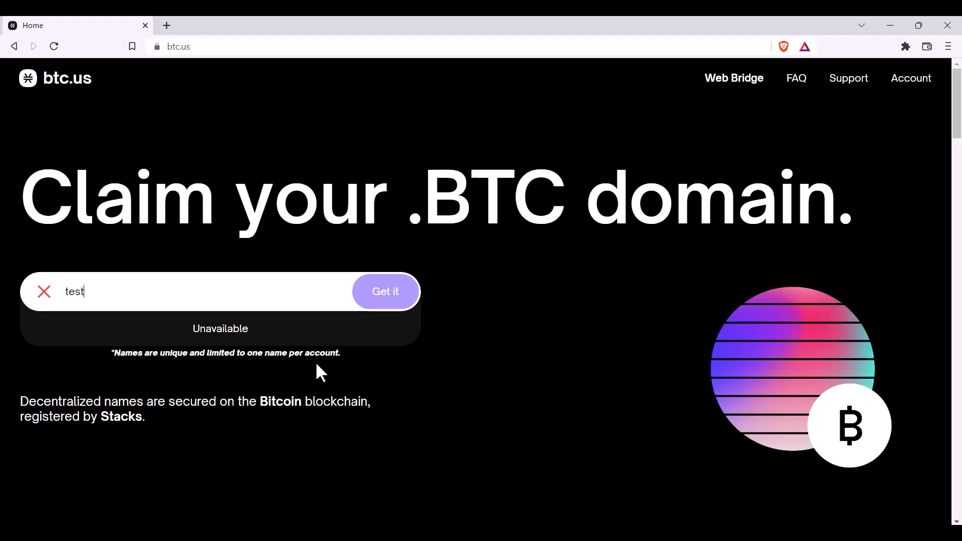
click(44, 292)
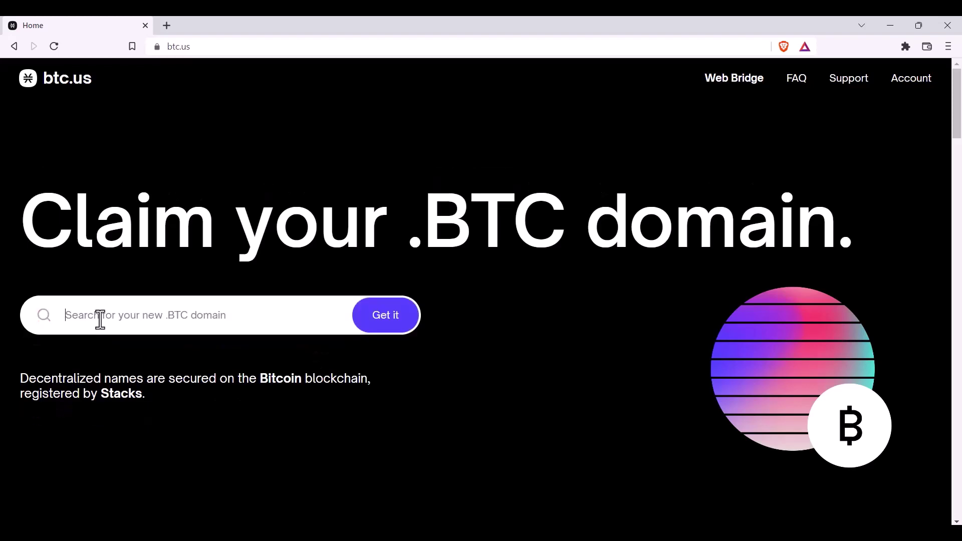
text(gammahelpvideos)
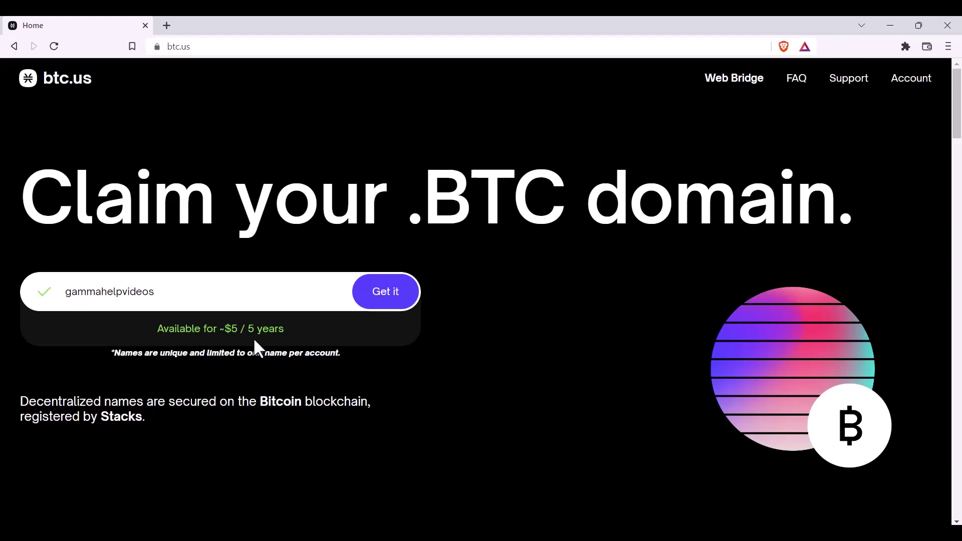
Get gammahelpvideos.btc at 2 STX per 5 years and continue paying in Stacks.
click(386, 291)
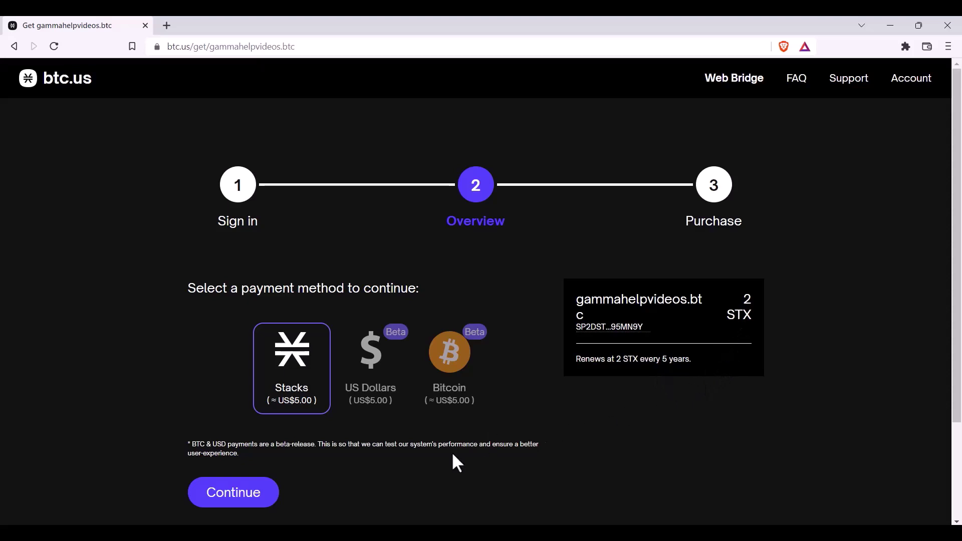
click(250, 492)
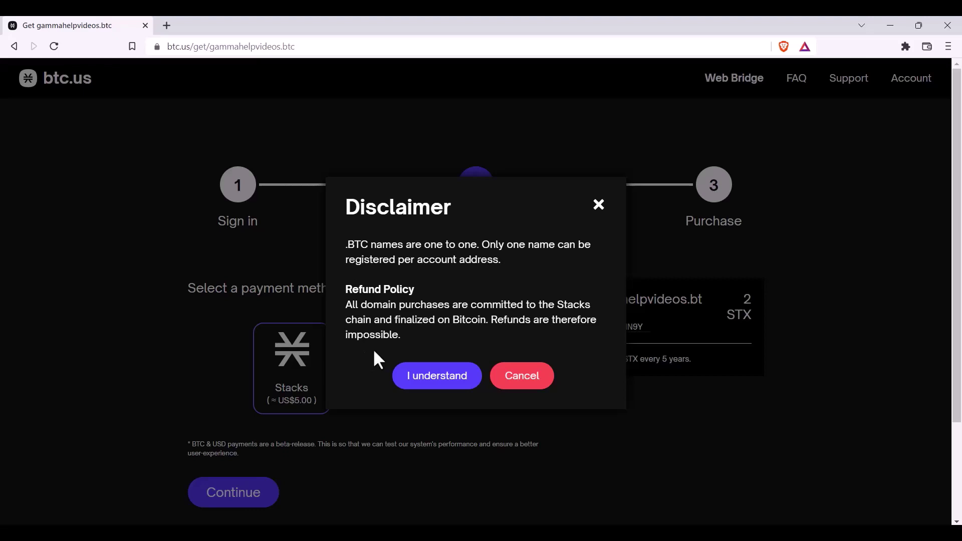
Accept the non-refundable purchase disclaimer to reach the Purchase step.
click(426, 380)
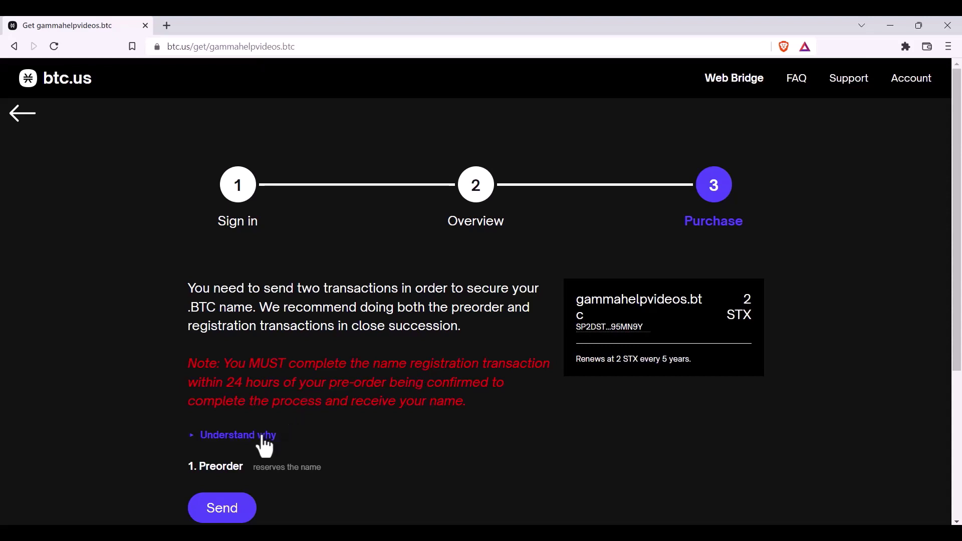
scroll(264, 444, down, 2)
scroll(260, 436, down, 2)
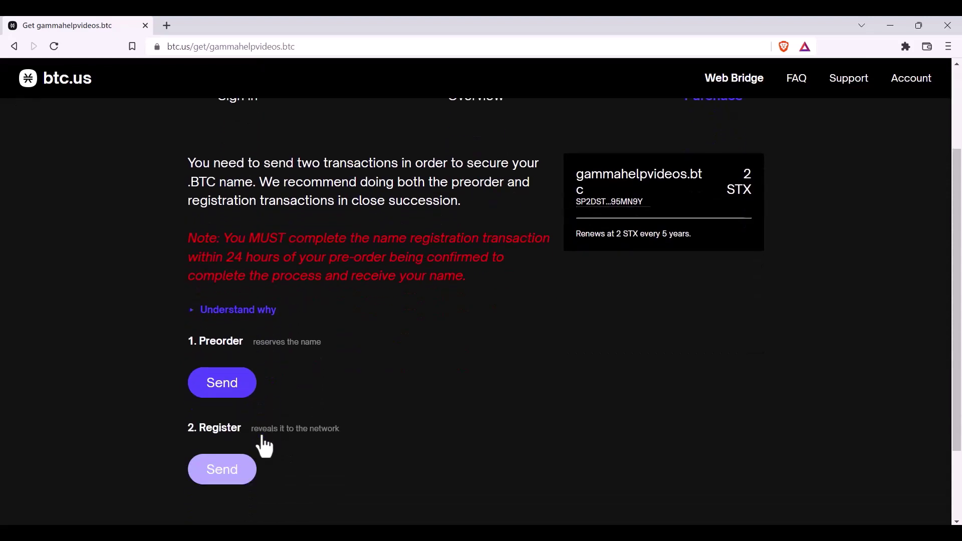
Send and confirm the 2 STX name-preorder transaction from Account 1.
click(234, 391)
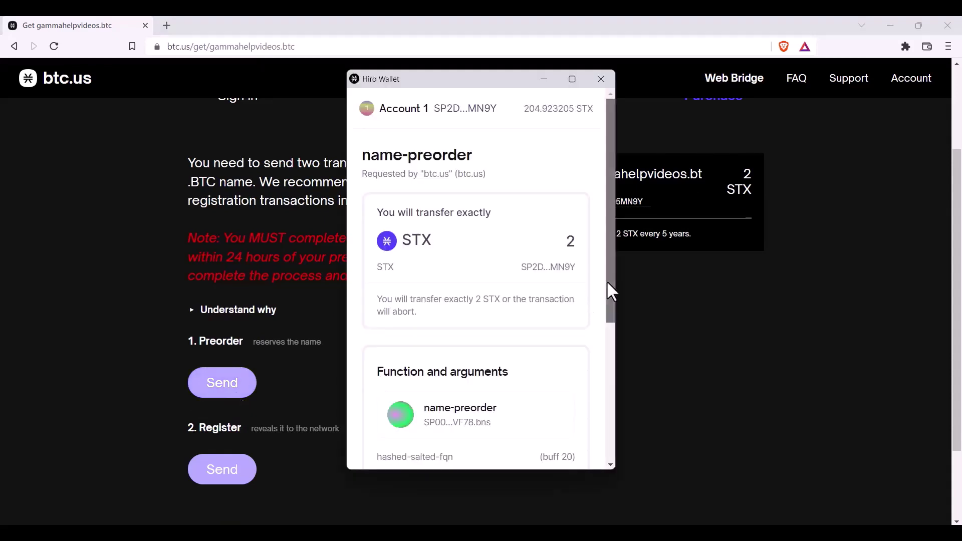
drag(606, 281, 612, 418)
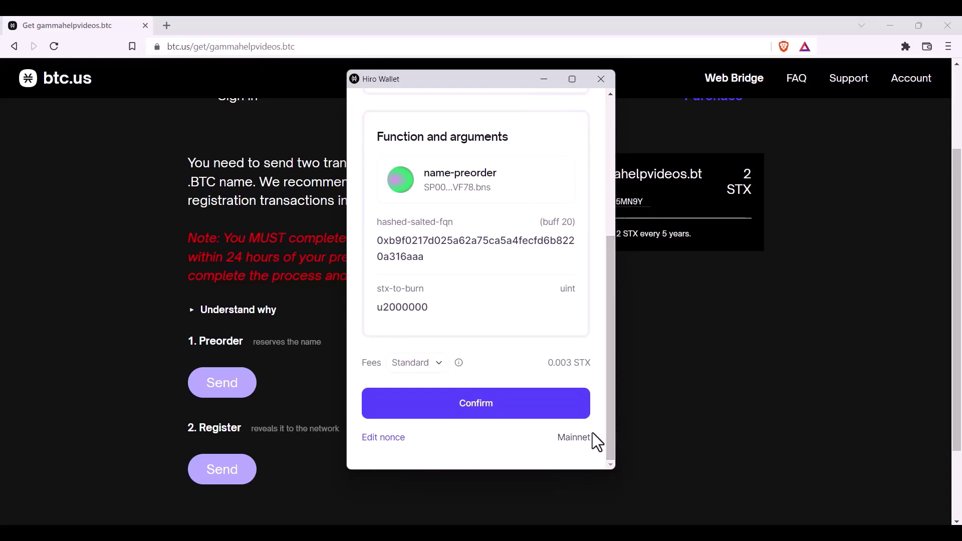
click(488, 409)
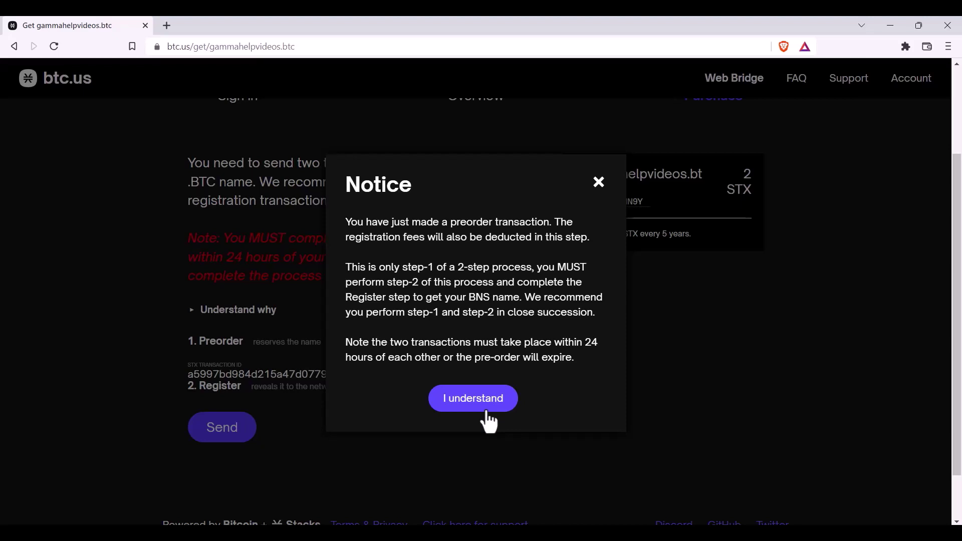
Dismiss the notice, check the preorder transaction in Stacks Explorer, and return to the purchase.
click(481, 399)
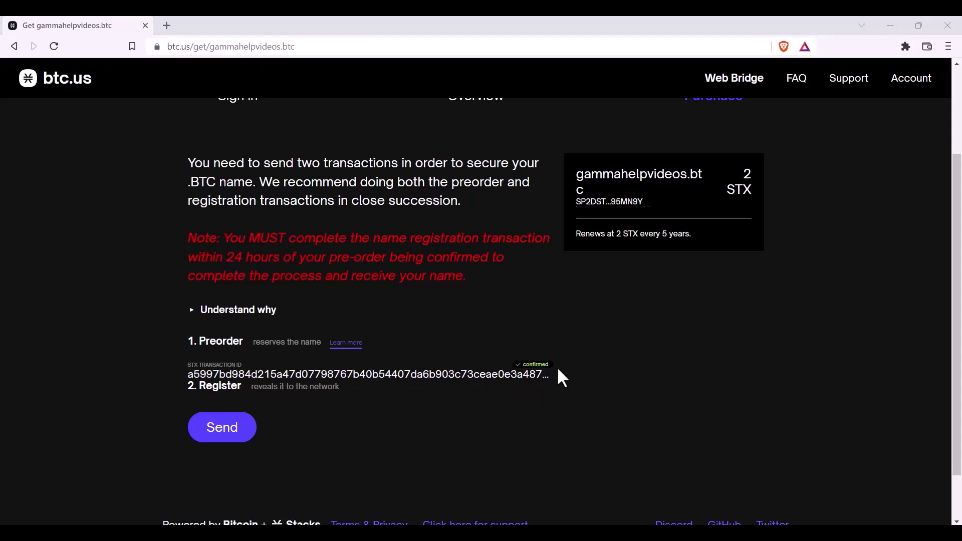
click(493, 377)
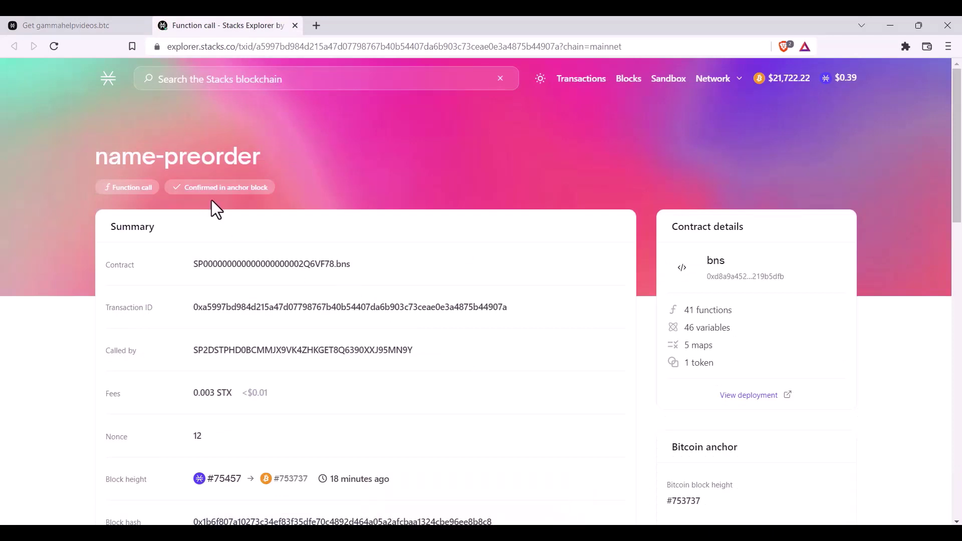
click(295, 26)
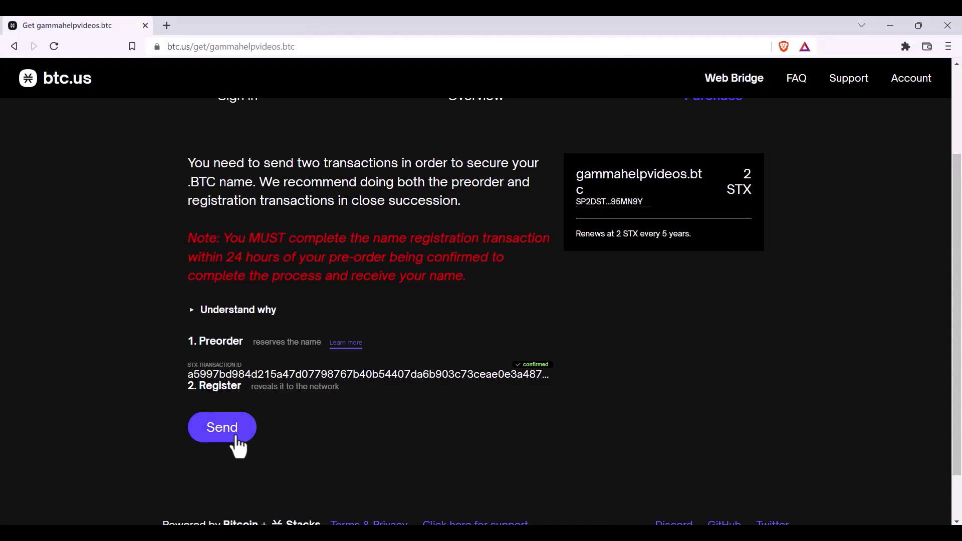
Send and confirm the name-register transaction completing the gammahelpvideos.btc purchase.
click(238, 440)
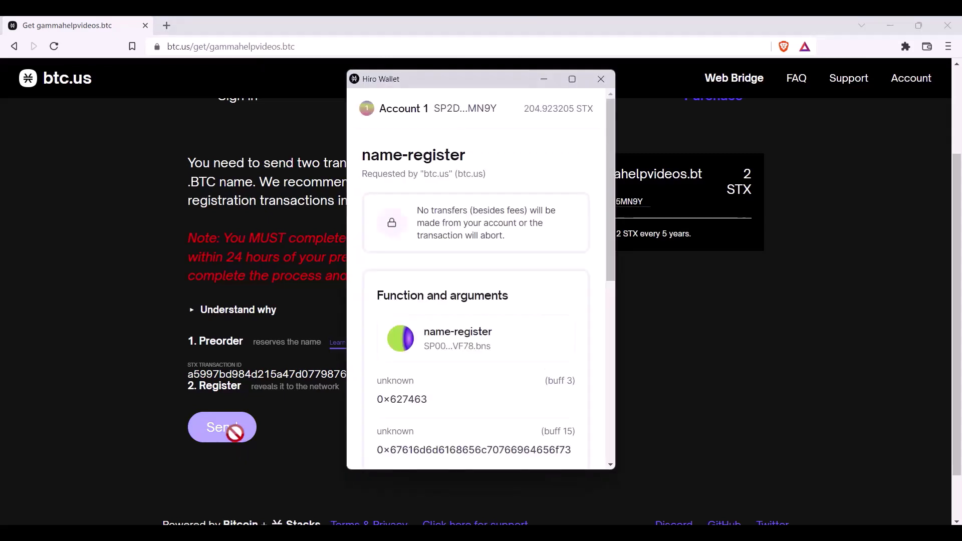
drag(607, 238, 616, 423)
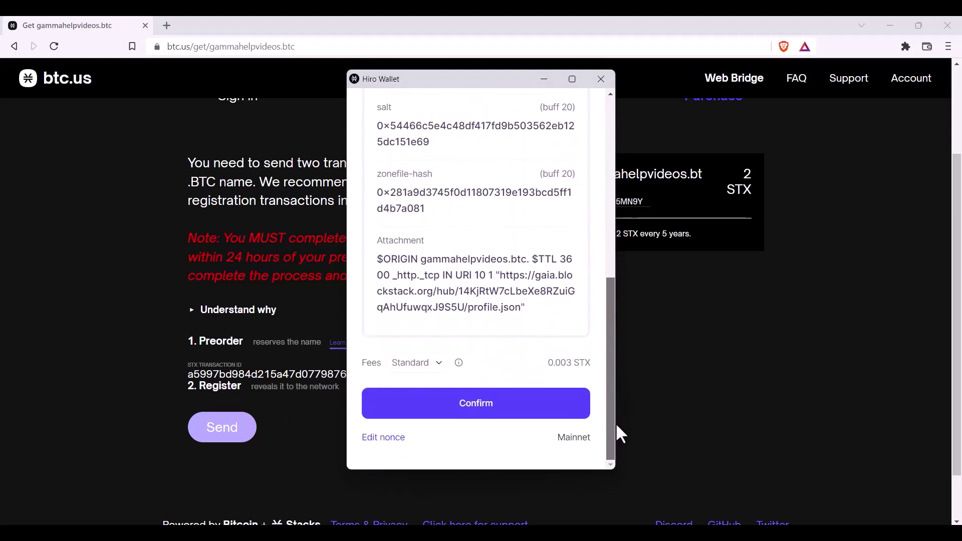
click(476, 410)
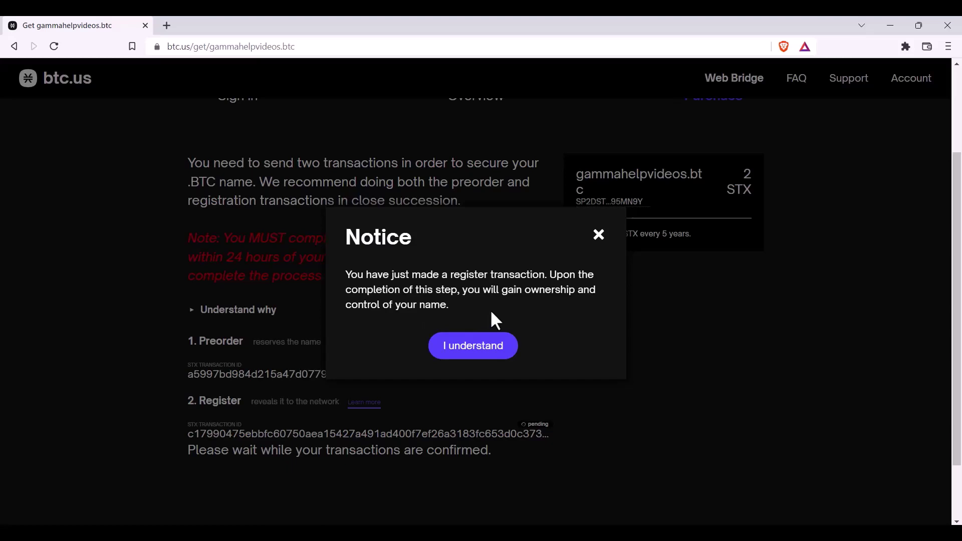
click(482, 347)
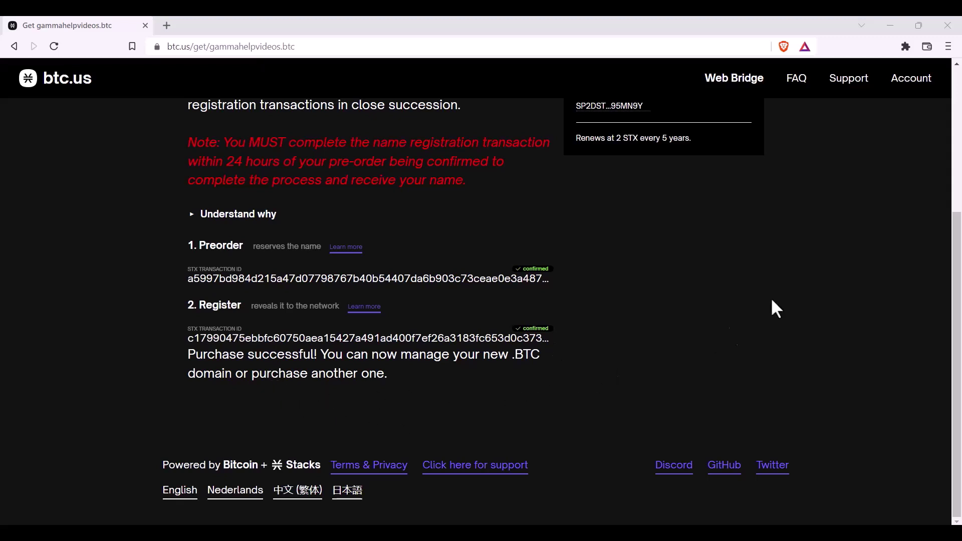
Review gammahelpvideos.btc as Active until 2027 on the account page, then sign out.
click(911, 78)
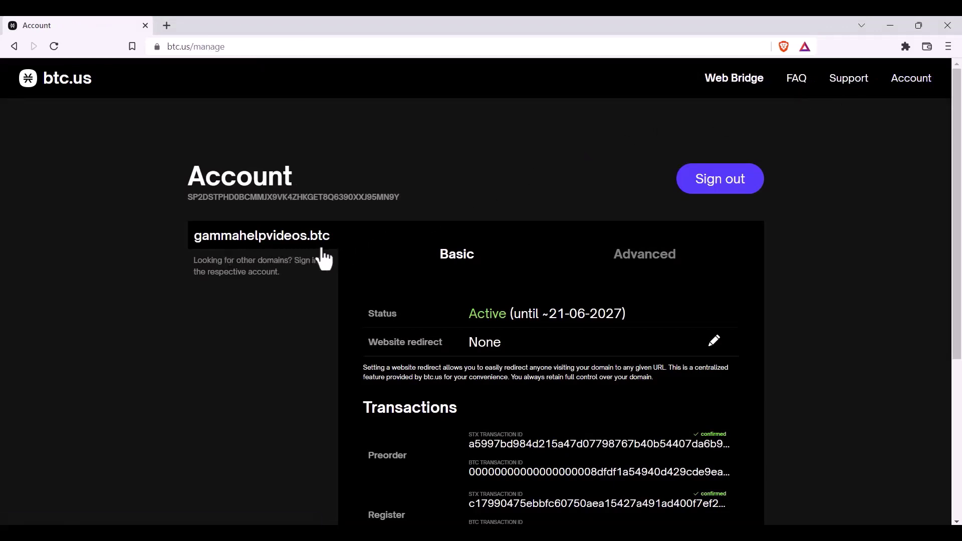
scroll(324, 288, down, 5)
scroll(324, 288, down, 1)
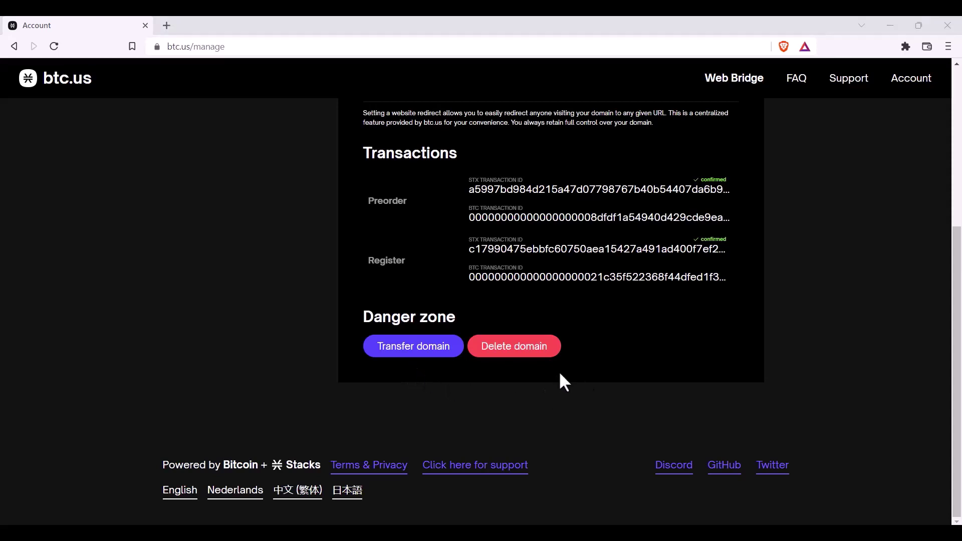
scroll(558, 371, up, 5)
scroll(559, 370, up, 3)
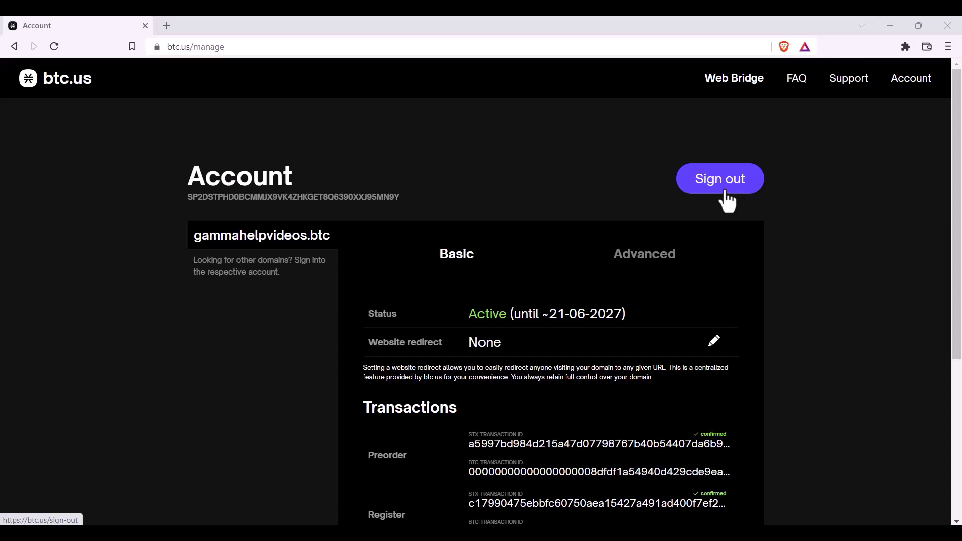
click(726, 194)
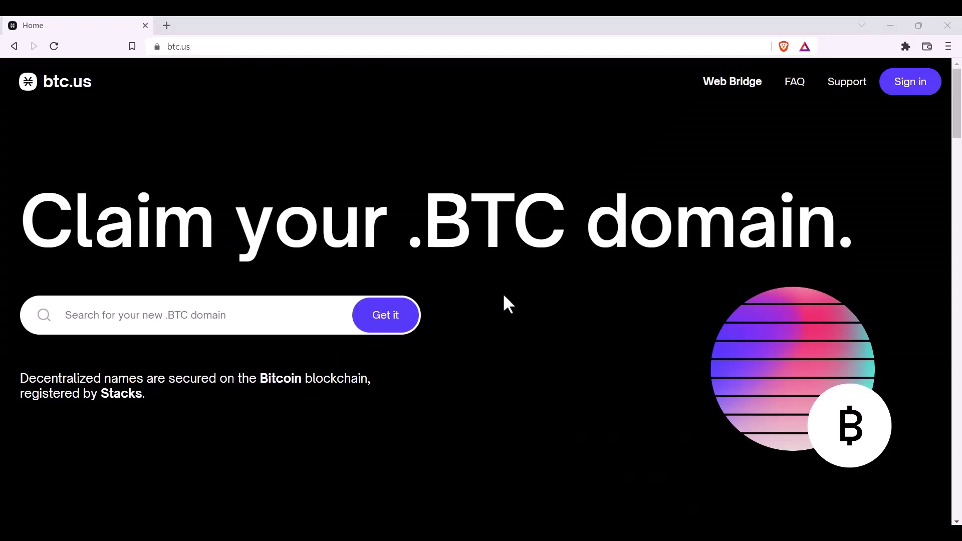
click(222, 46)
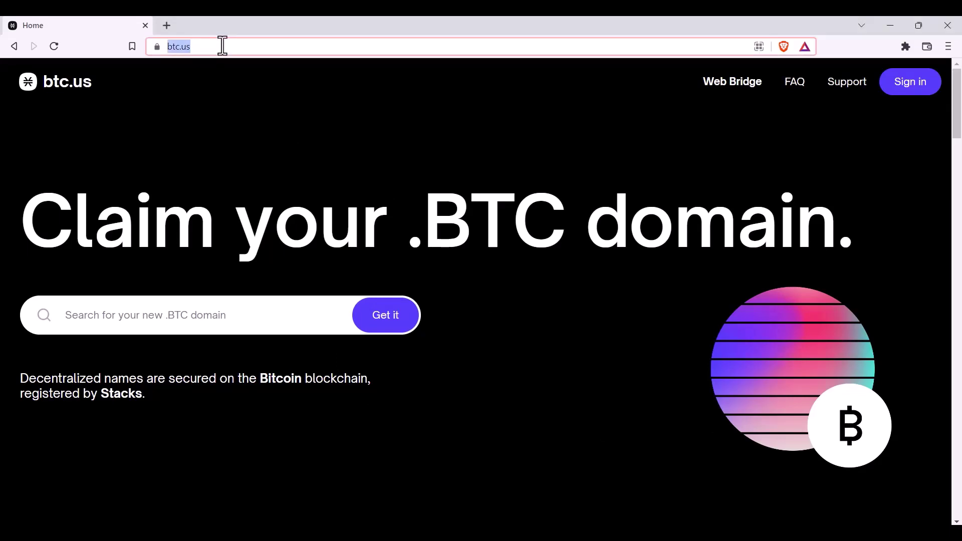
text(https://stx.name/)
key(Return)
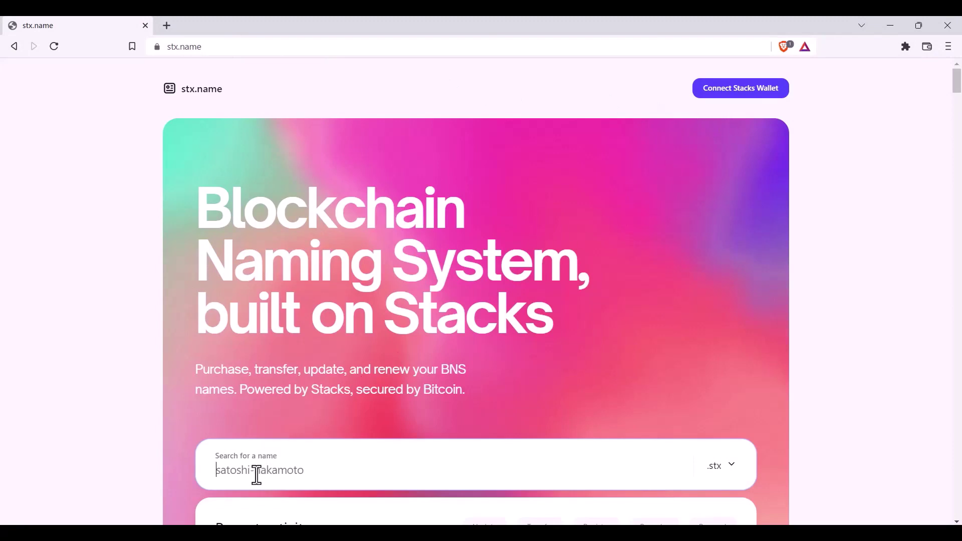
click(733, 468)
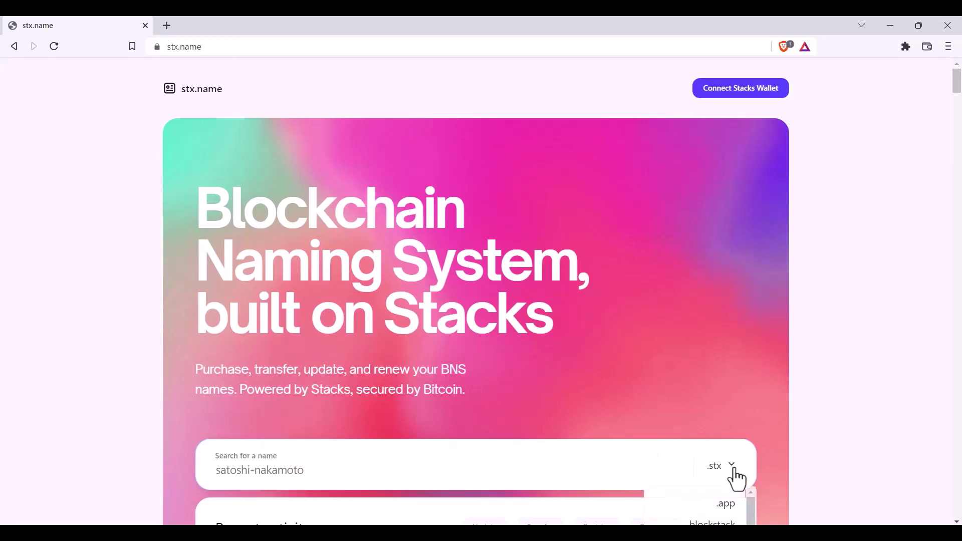
scroll(738, 475, down, 4)
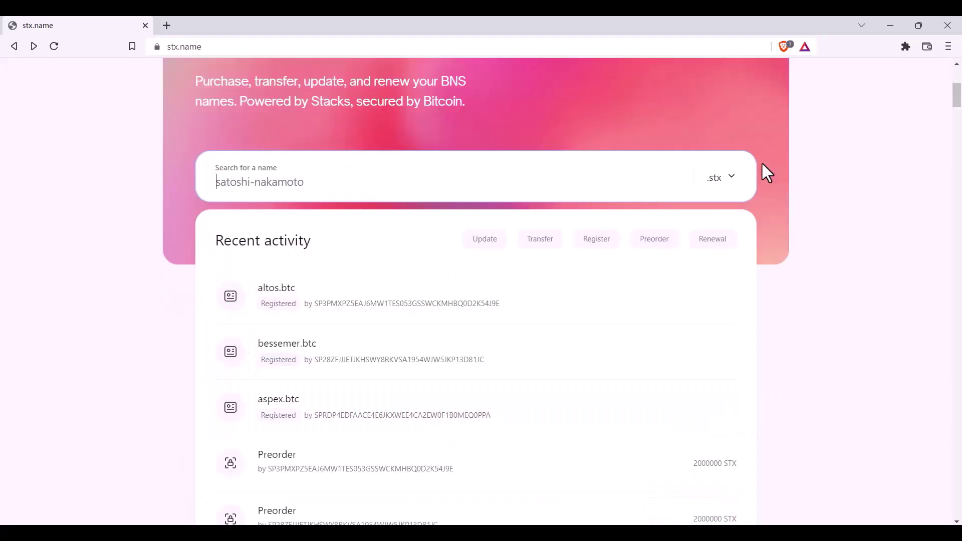
click(396, 47)
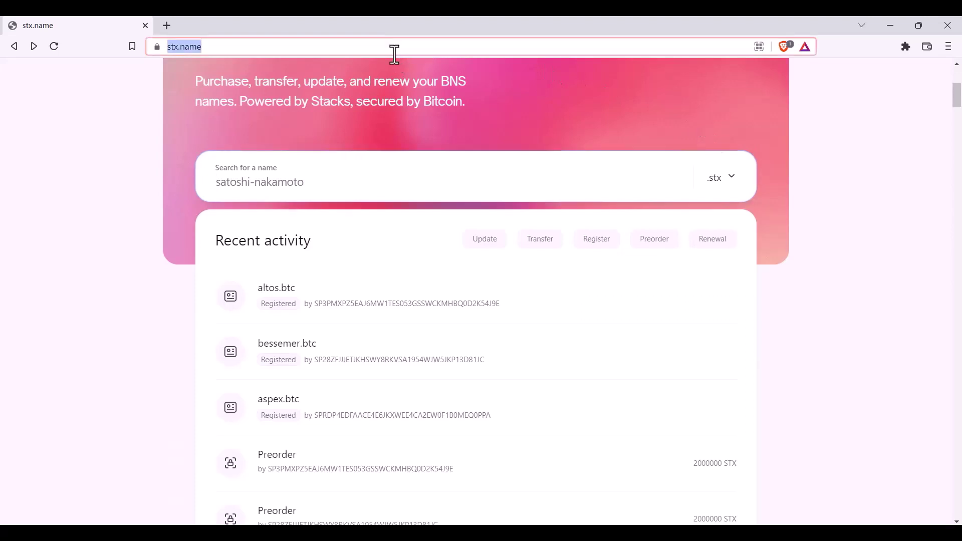
text(https://handles.ryder.id/)
Load the Ryder Handles site at handles.ryder.id.
key(Return)
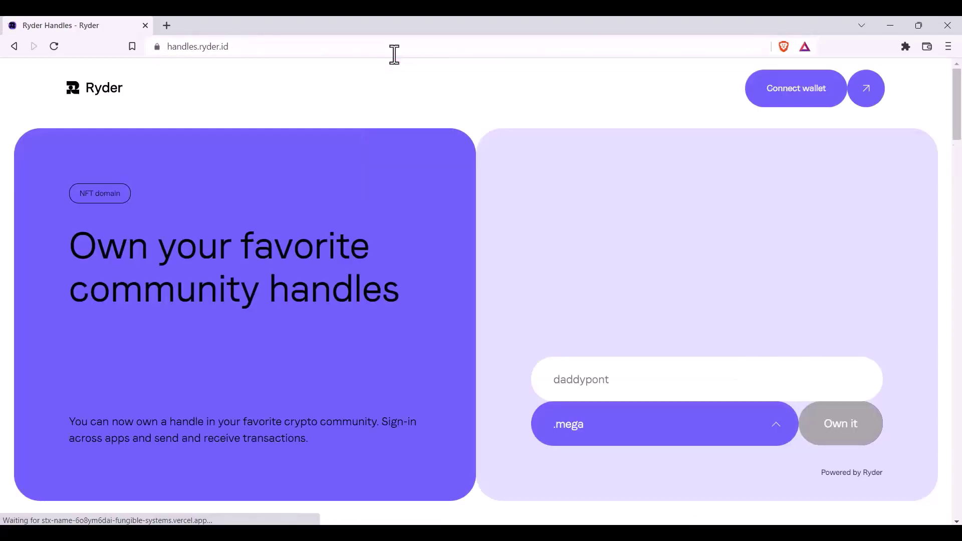